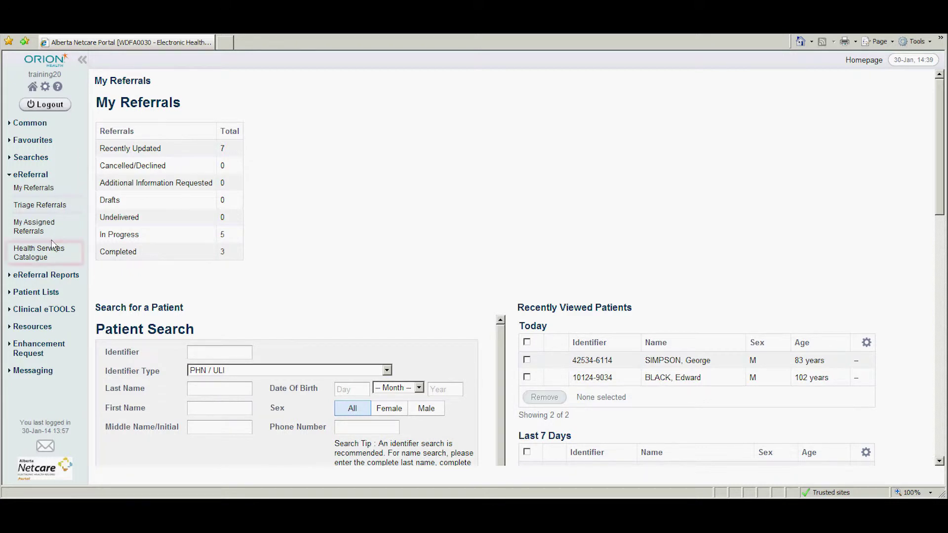
Check the Health Services Catalogue search form, then return to the My Referrals homepage
click(52, 256)
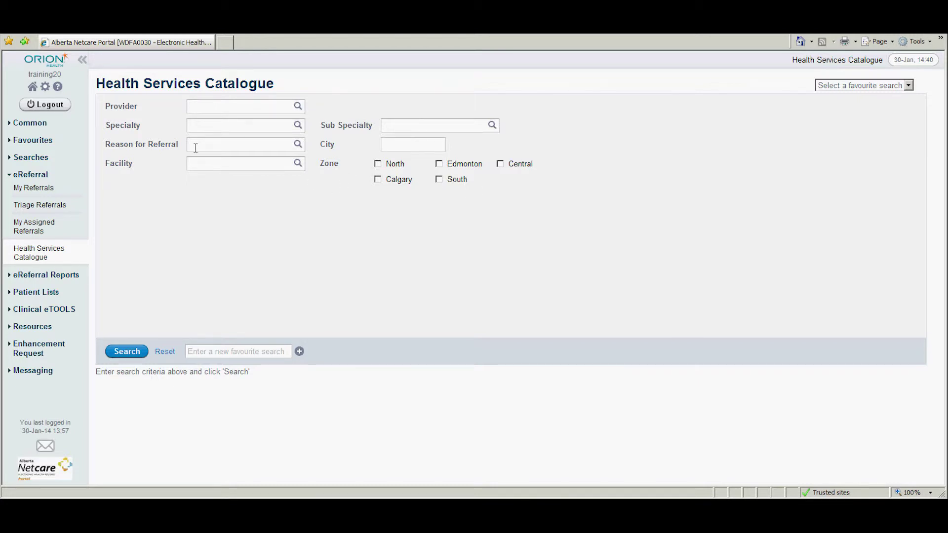
click(32, 89)
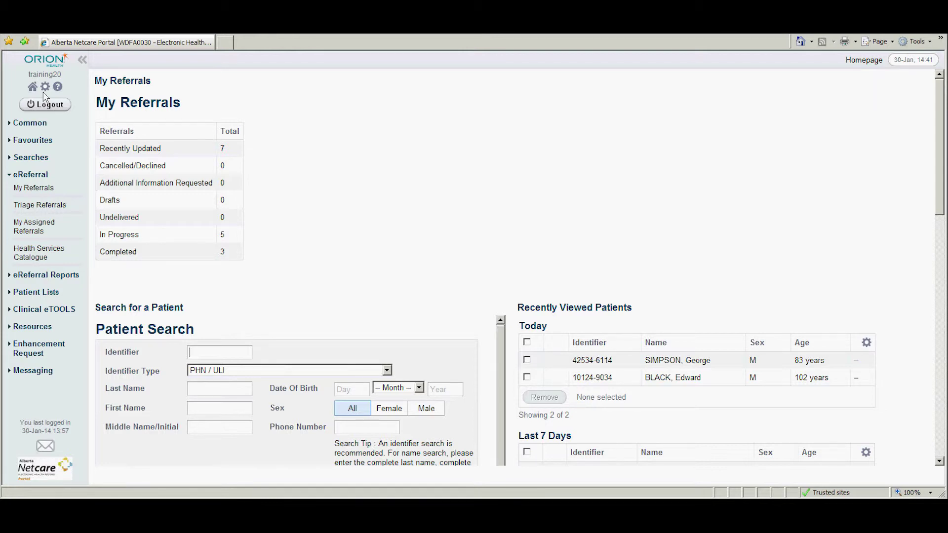
Go to My Details under Common and tick Central as the Health Services Catalogue preferred zone
click(31, 123)
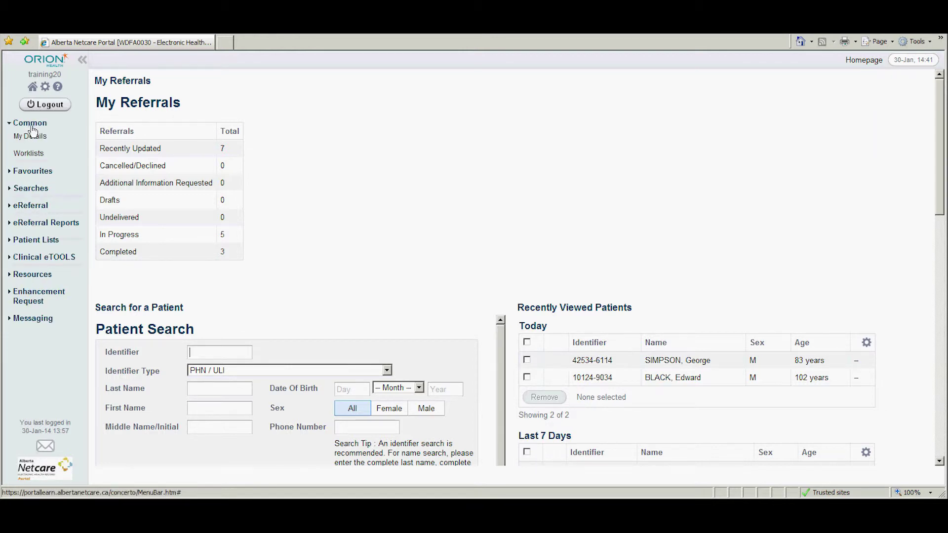
click(32, 139)
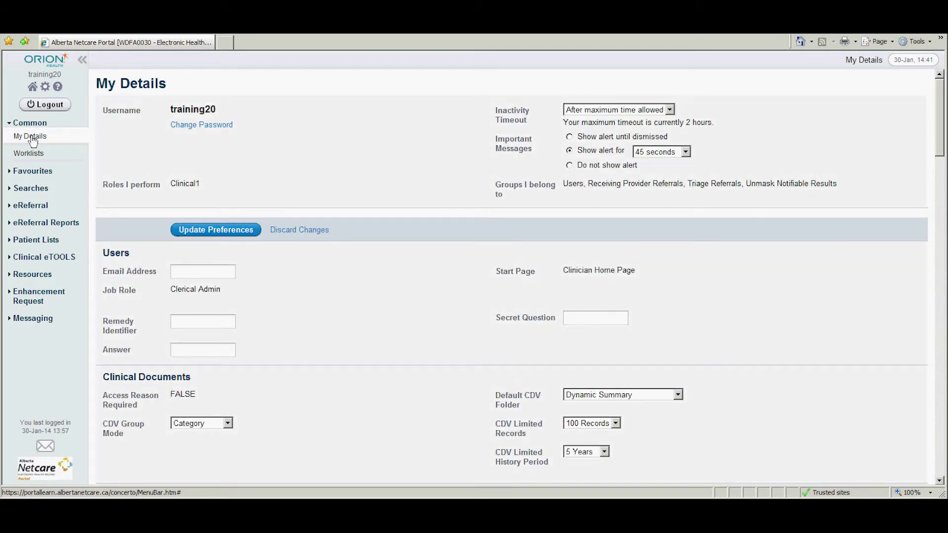
click(939, 482)
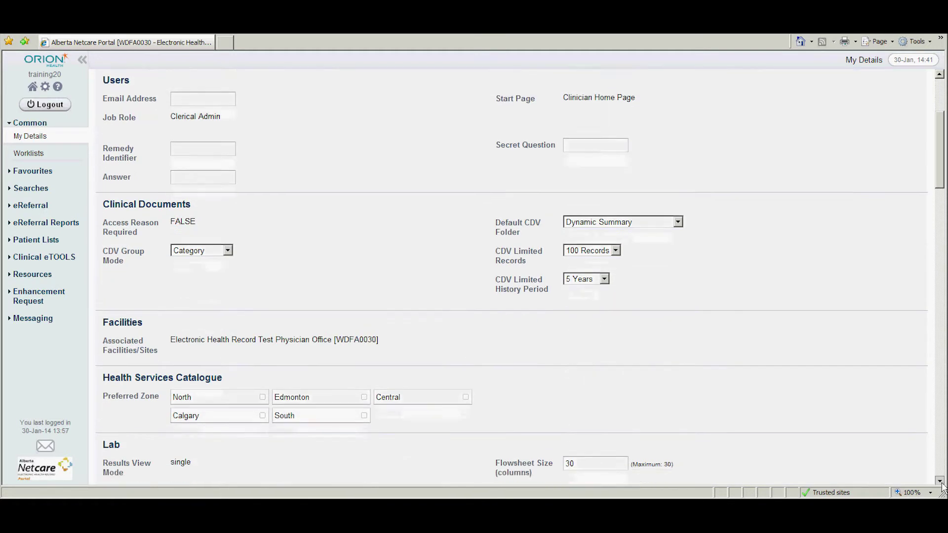
click(939, 482)
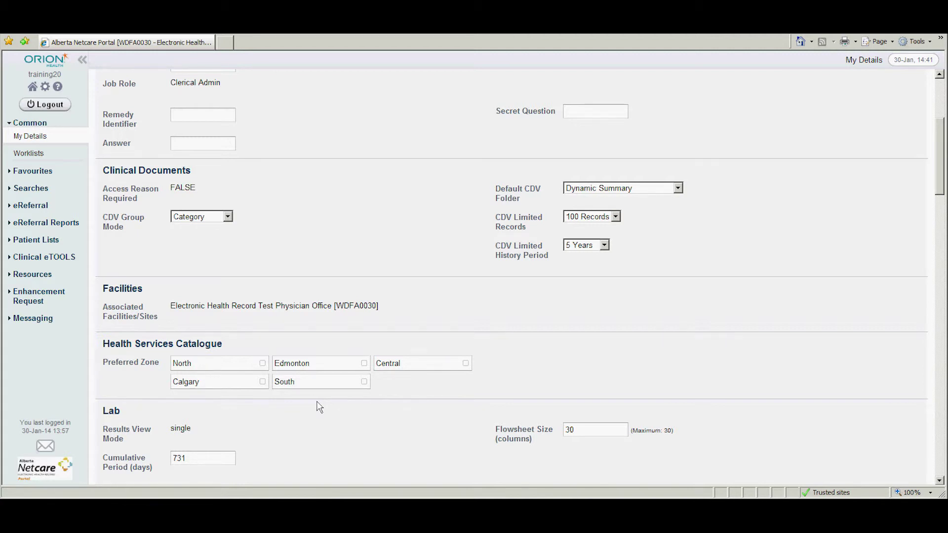
click(464, 364)
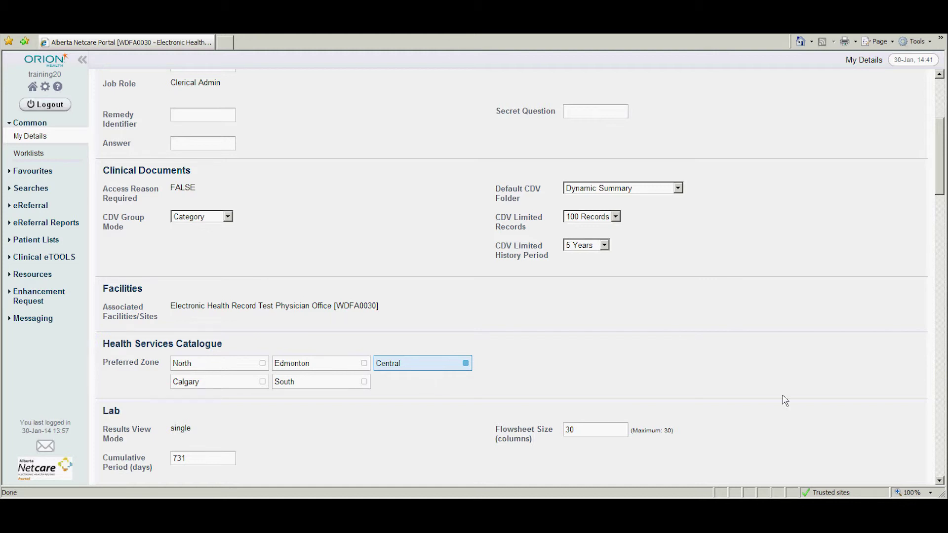
drag(941, 189, 931, 403)
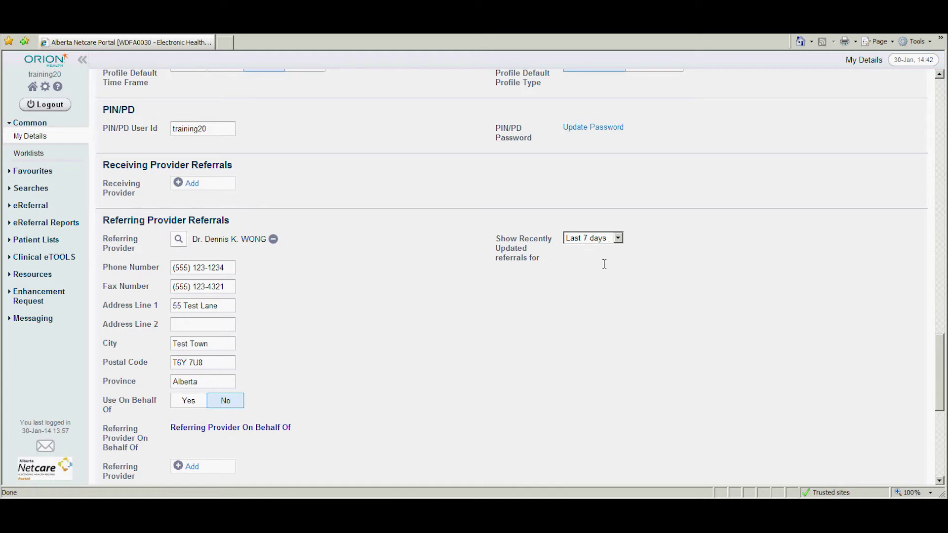
Open the Show Recently Updated referrals period dropdown, currently set to Last 7 days
click(617, 238)
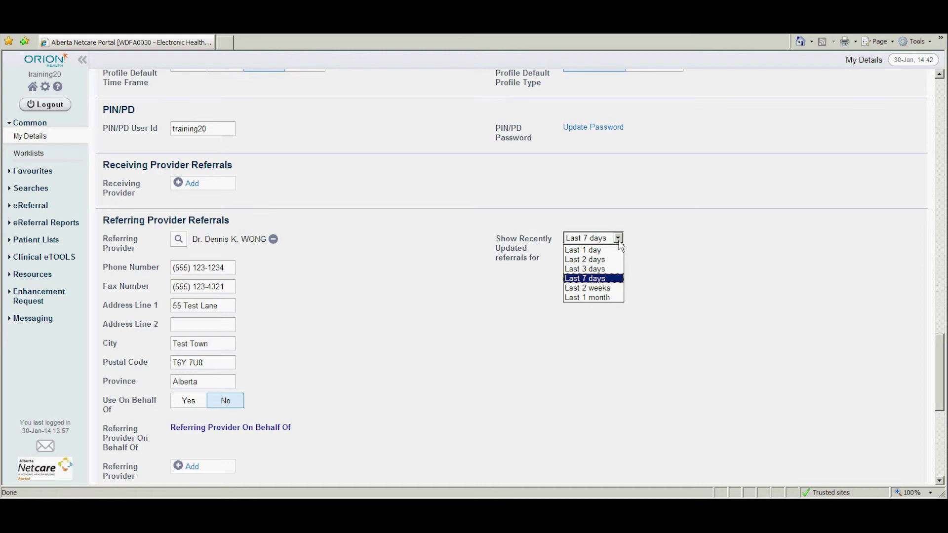
Set recently updated referrals to Last 1 month and save with Update Preferences
click(612, 298)
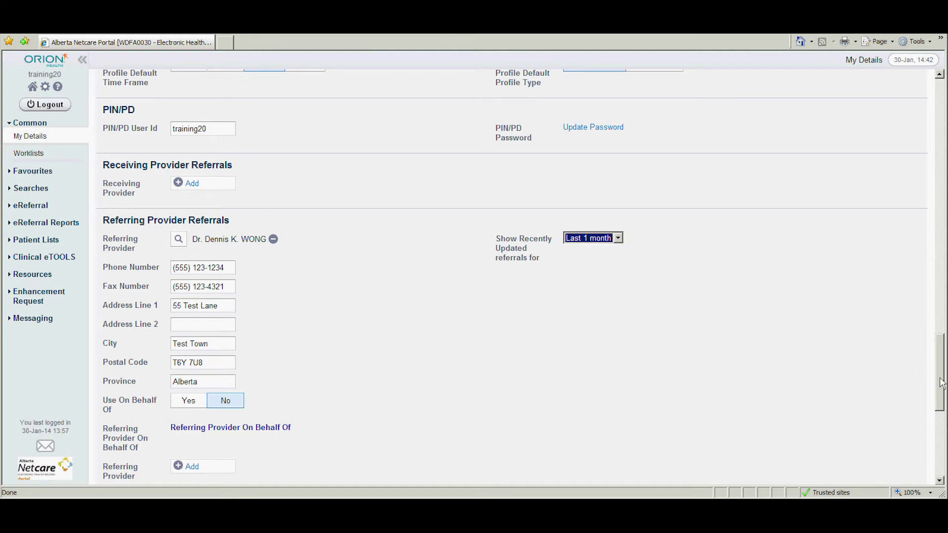
drag(942, 384, 938, 462)
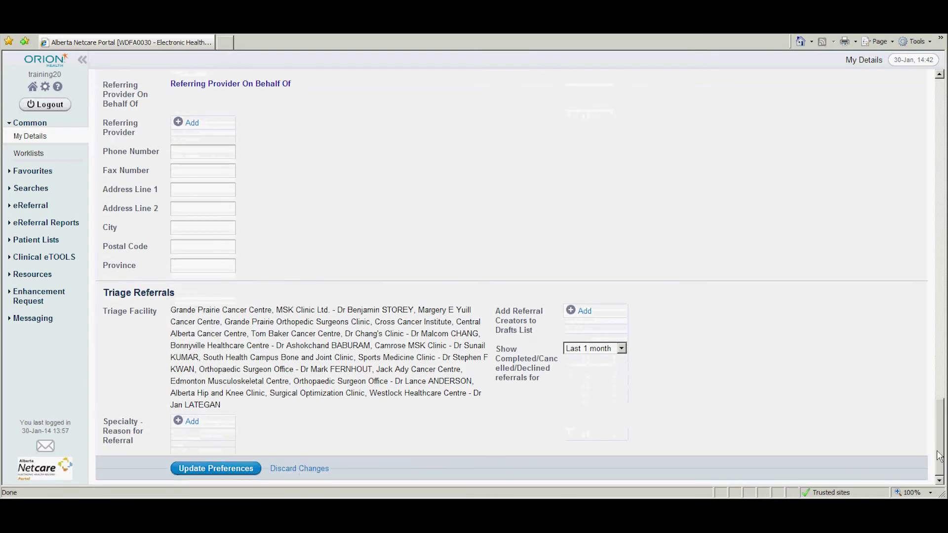
click(211, 471)
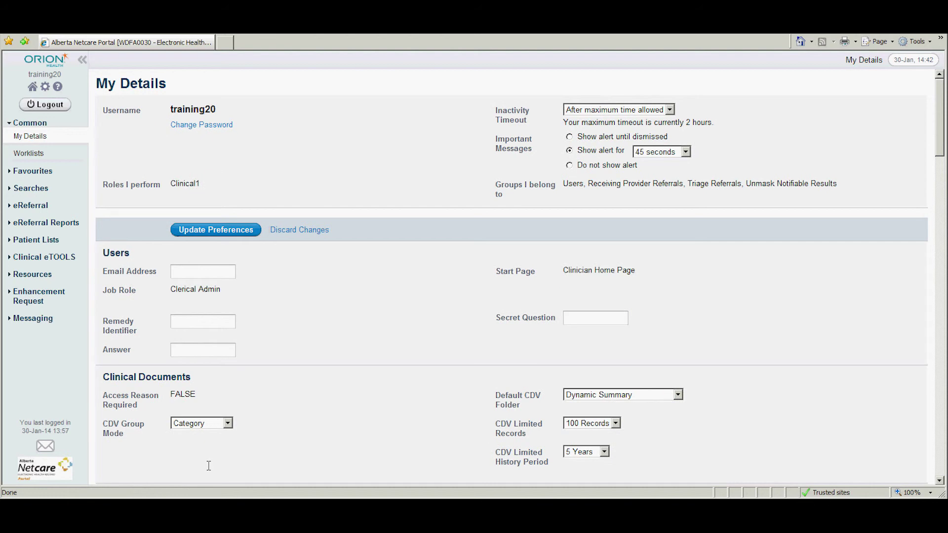
Return to the My Referrals homepage and expand the eReferral menu
click(32, 88)
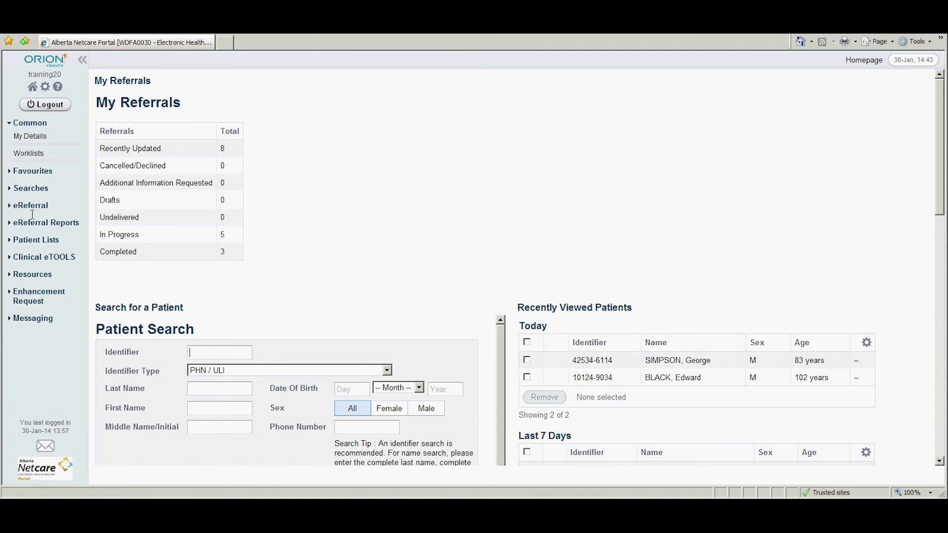
click(32, 206)
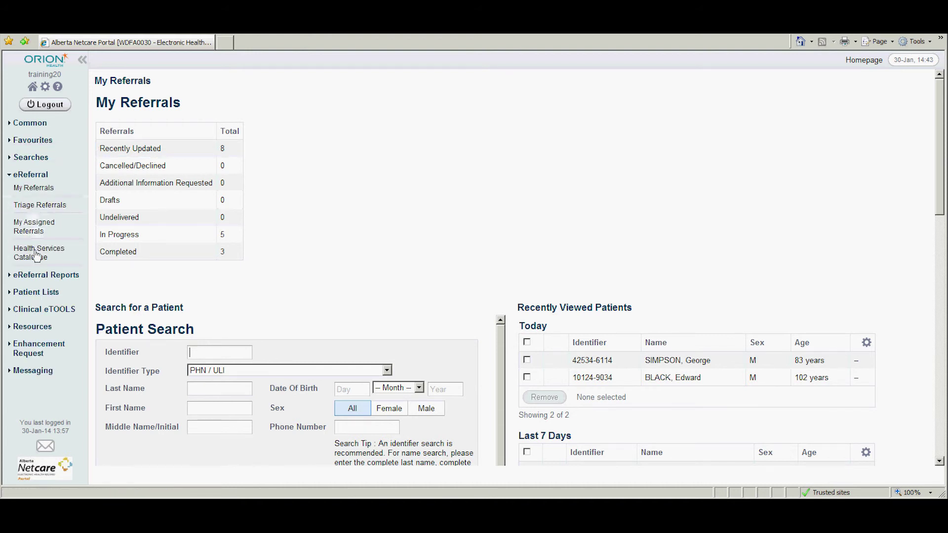